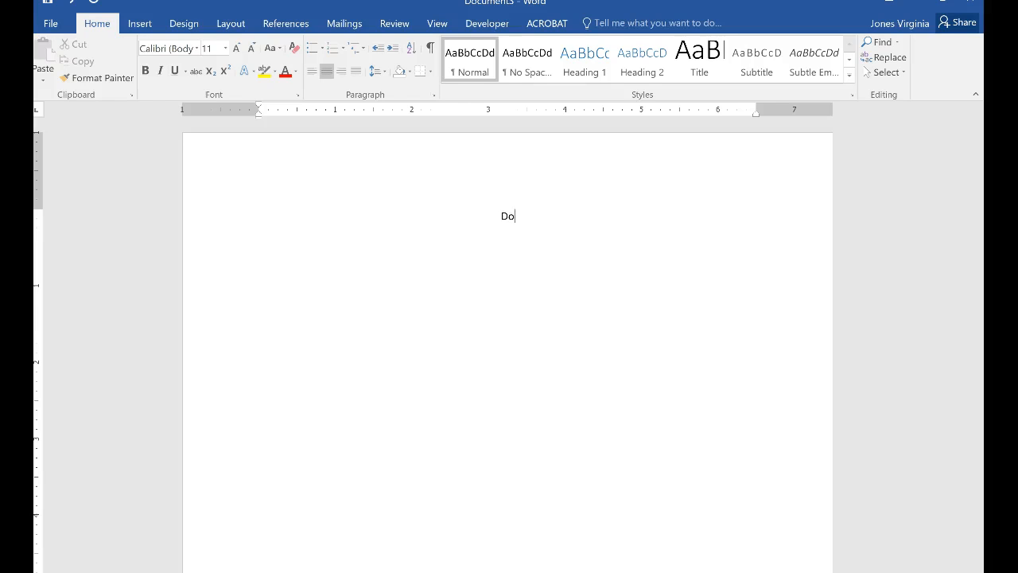
# Step: Enter the heading "Document Title" and draw a horizontal line about 6.68" long beneath it
pyautogui.write('Document Title')
pyautogui.click(141, 24)
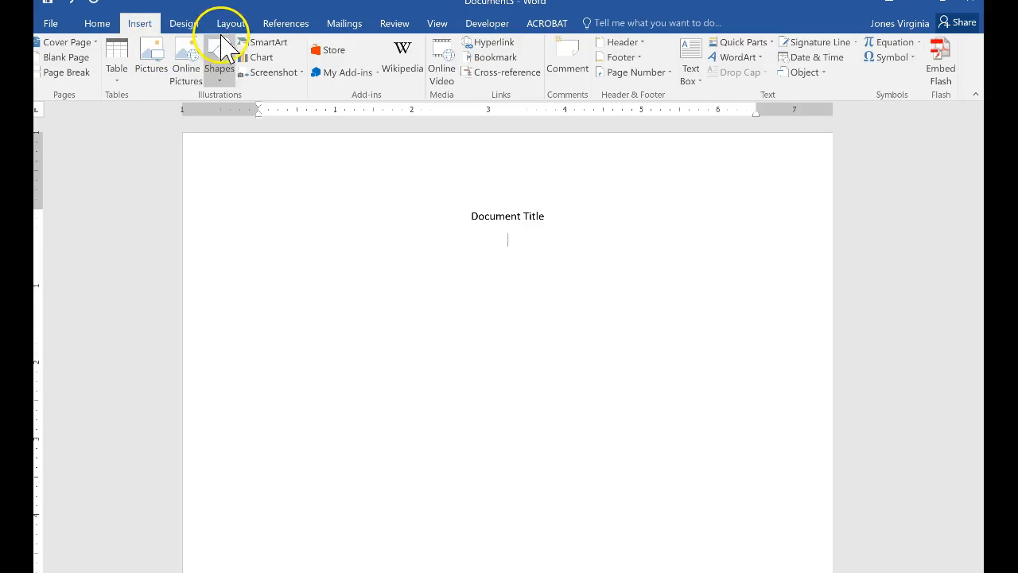
pyautogui.click(223, 56)
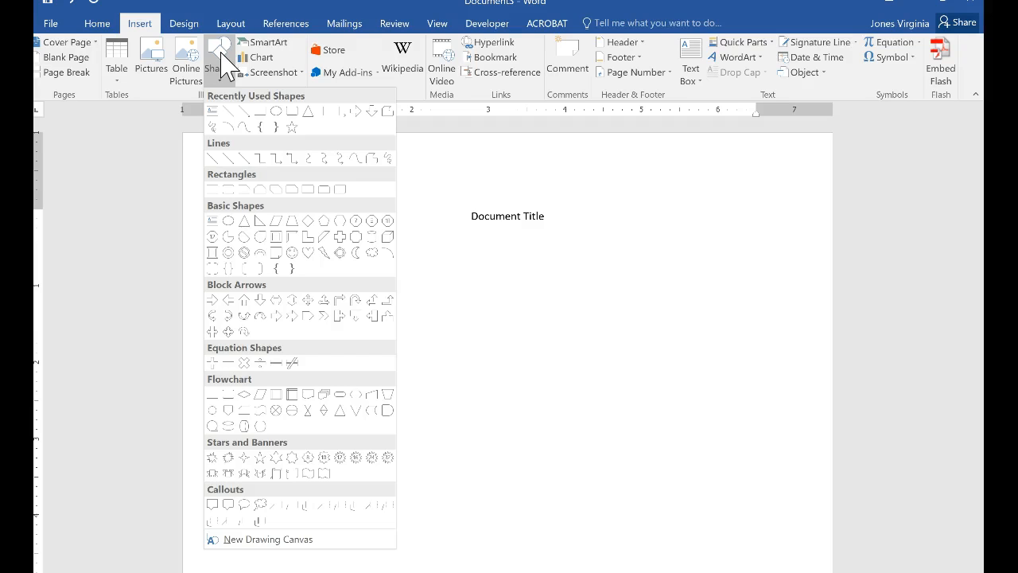
pyautogui.click(229, 113)
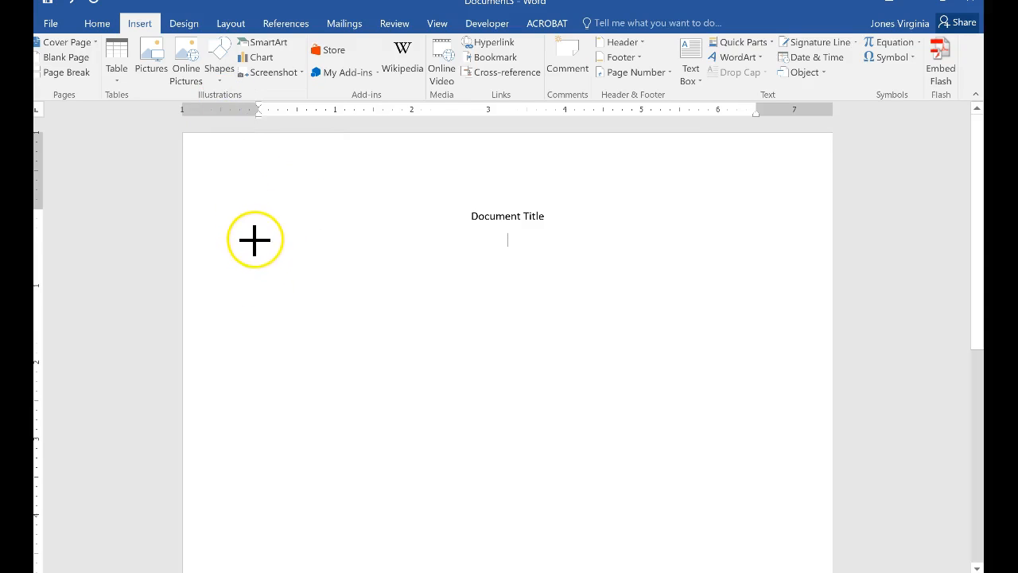
pyautogui.moveTo(421, 224)
pyautogui.mouseDown()
pyautogui.moveTo(664, 255)
pyautogui.moveTo(766, 238)
pyautogui.mouseUp()
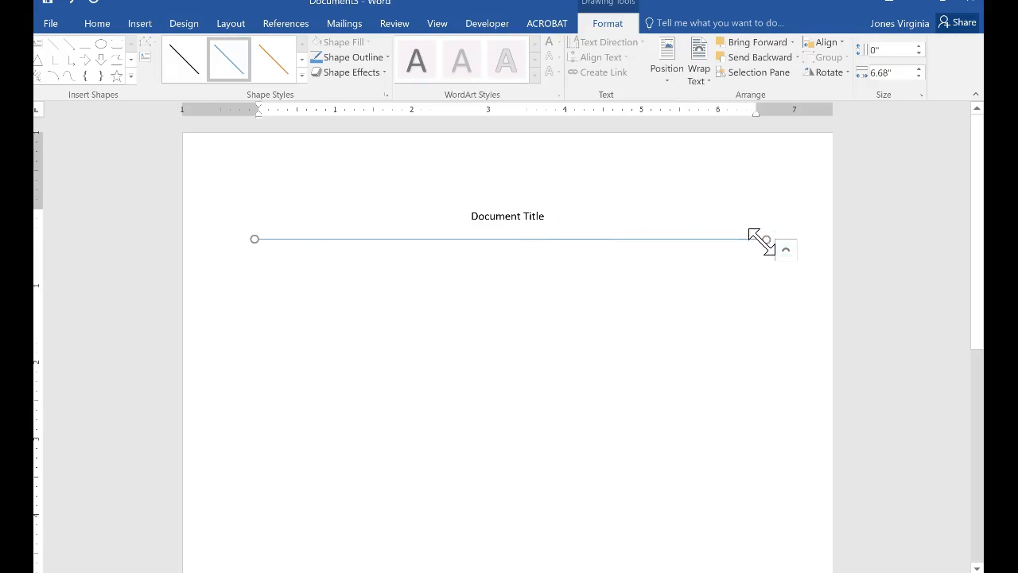
# Step: Open the shape formatting options for the line under the title and set its colour to black
pyautogui.rightClick(761, 239)
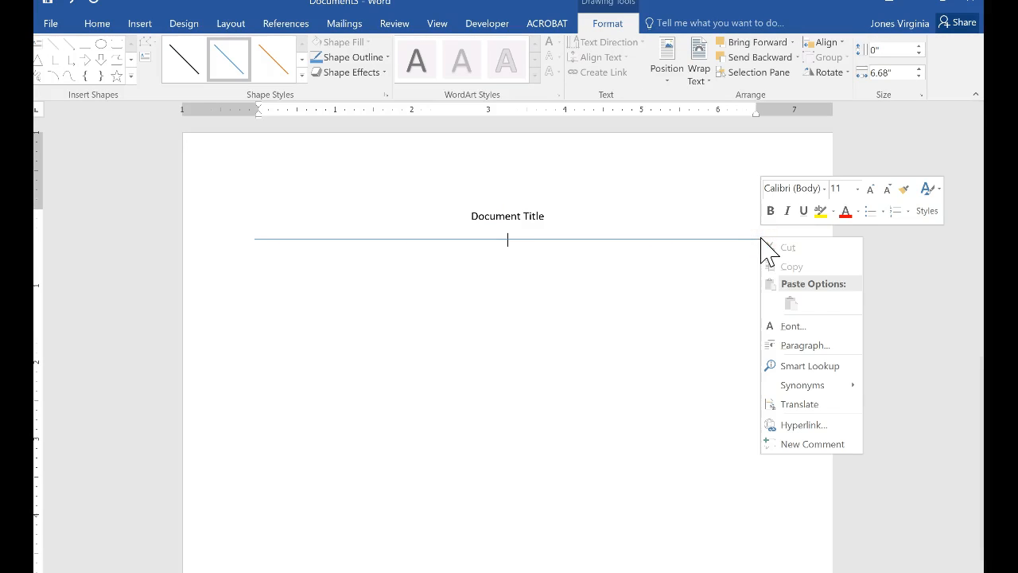
pyautogui.click(742, 243)
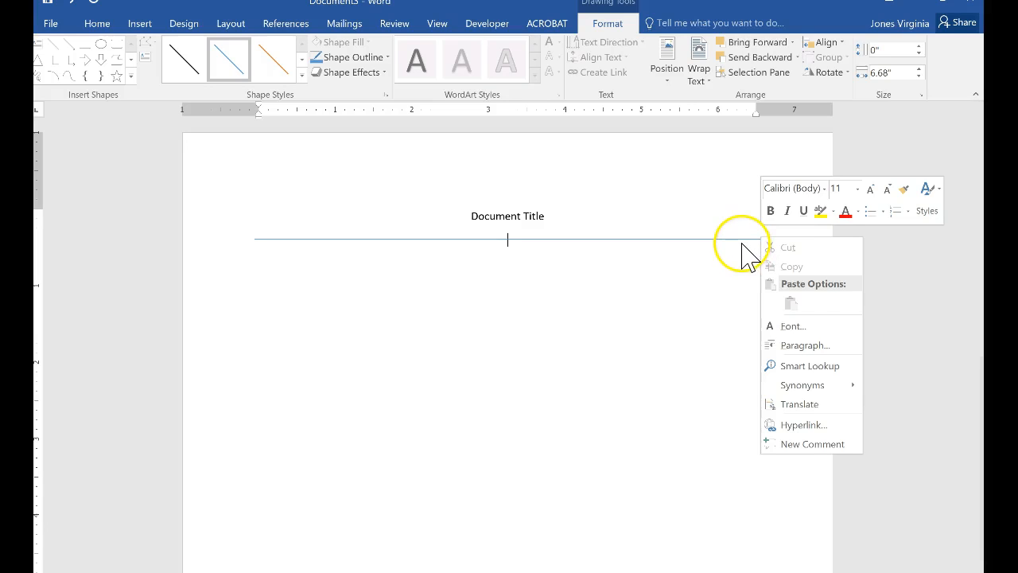
pyautogui.click(741, 242)
pyautogui.rightClick(740, 242)
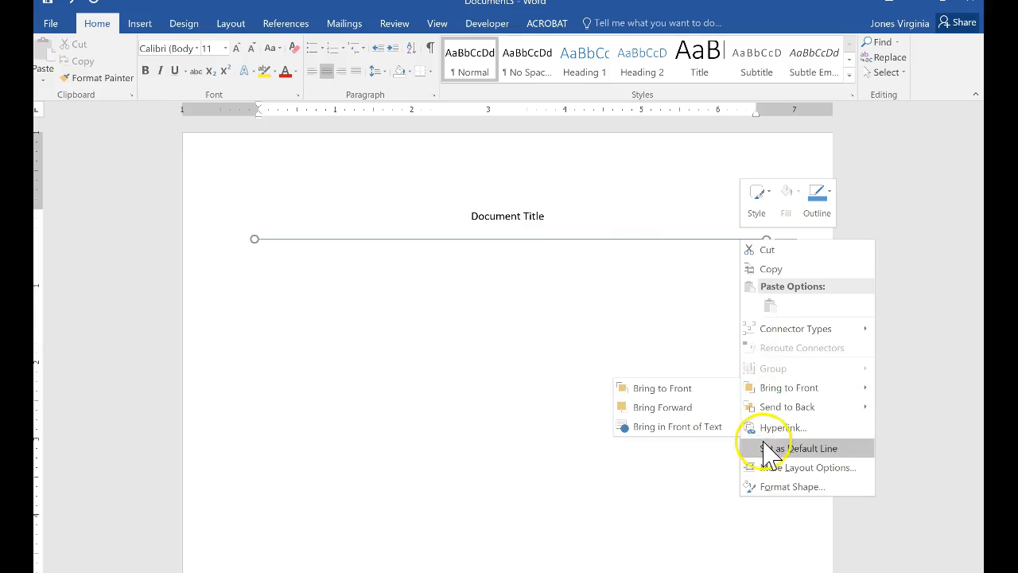
pyautogui.click(768, 487)
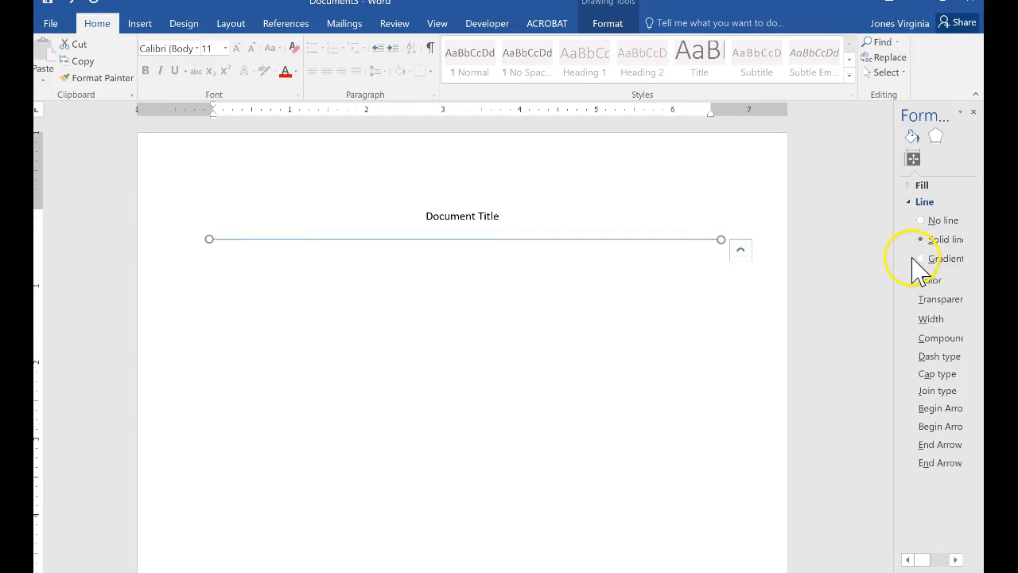
pyautogui.click(925, 319)
pyautogui.click(927, 319)
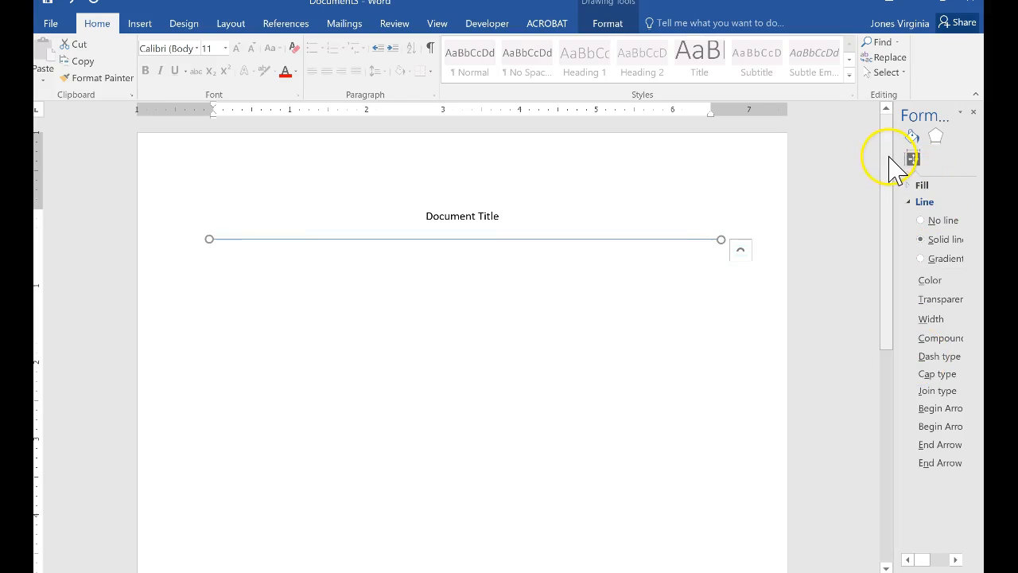
pyautogui.moveTo(891, 153); pyautogui.dragTo(814, 160)
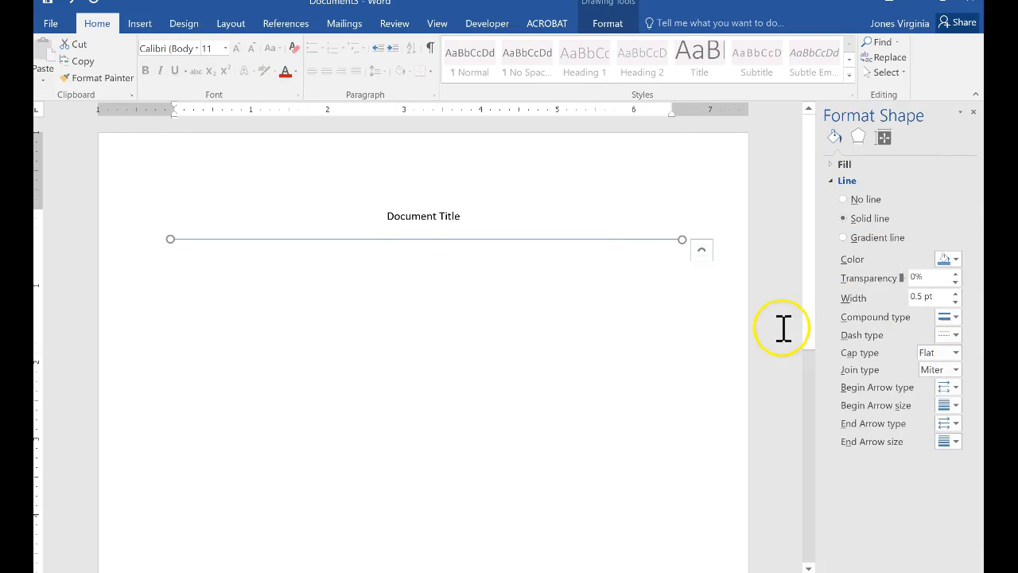
pyautogui.click(955, 260)
pyautogui.click(884, 288)
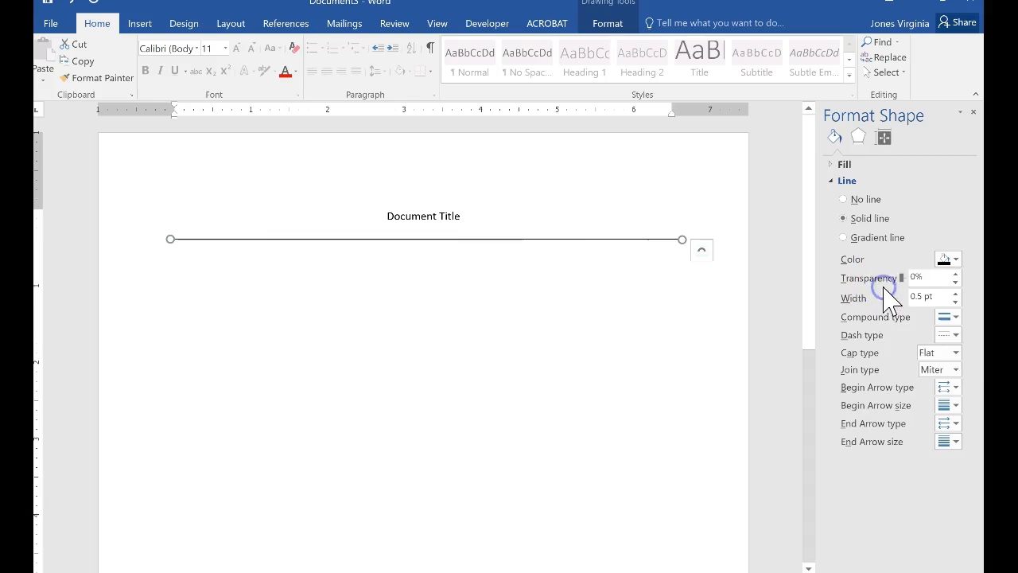
# Step: Give the line under the title a double compound type and a width of 1.25 pt
pyautogui.click(952, 318)
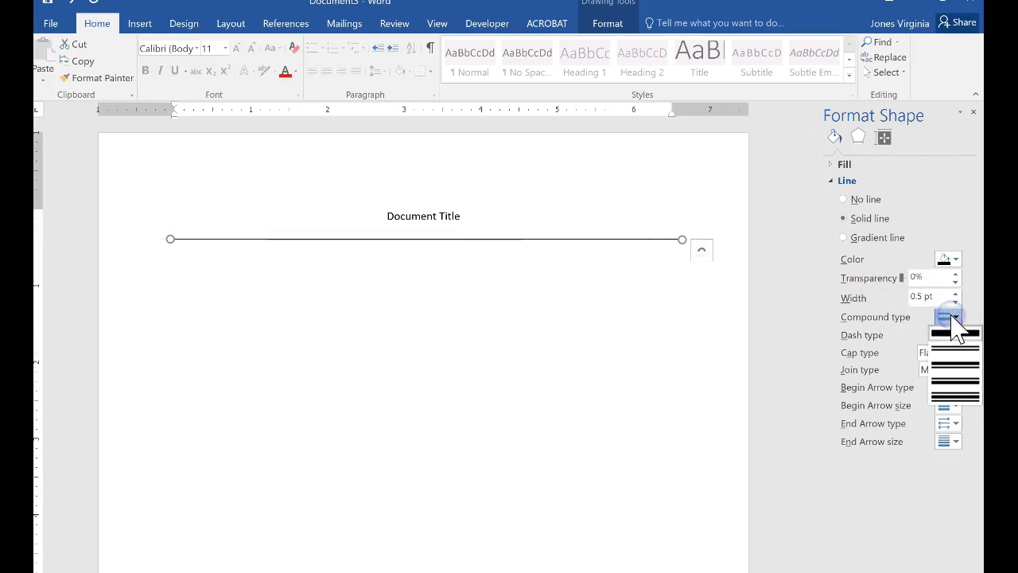
pyautogui.click(955, 352)
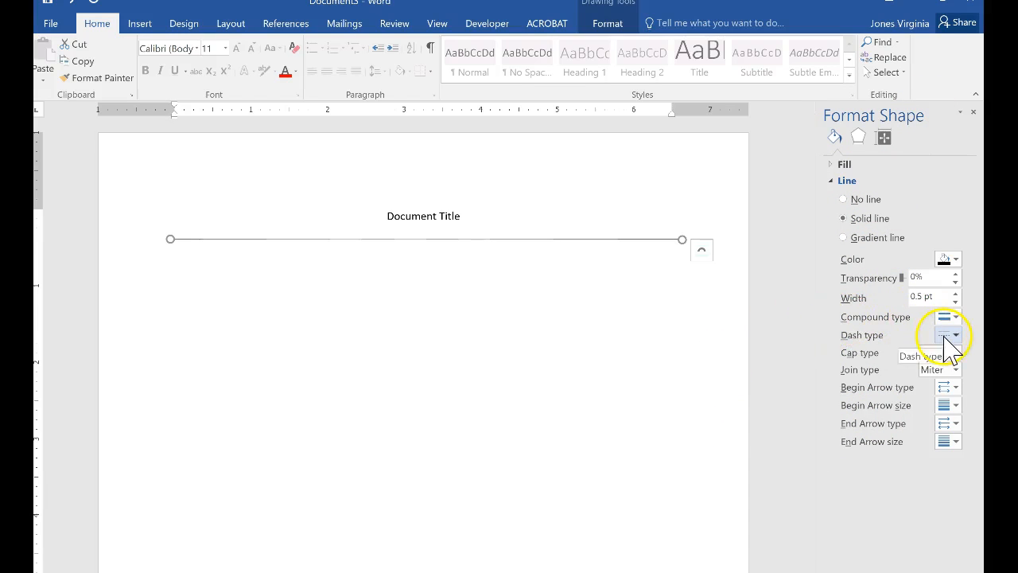
pyautogui.click(955, 292)
pyautogui.click(956, 292)
pyautogui.click(955, 292)
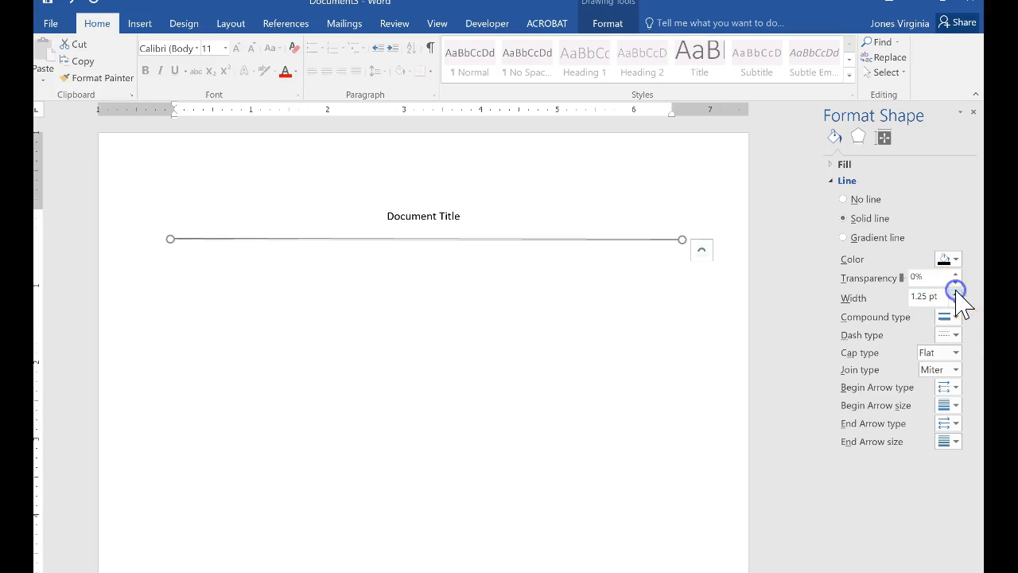
# Step: Add an empty paragraph, move the line back up directly beneath the title, and place the cursor below the line
pyautogui.click(668, 290)
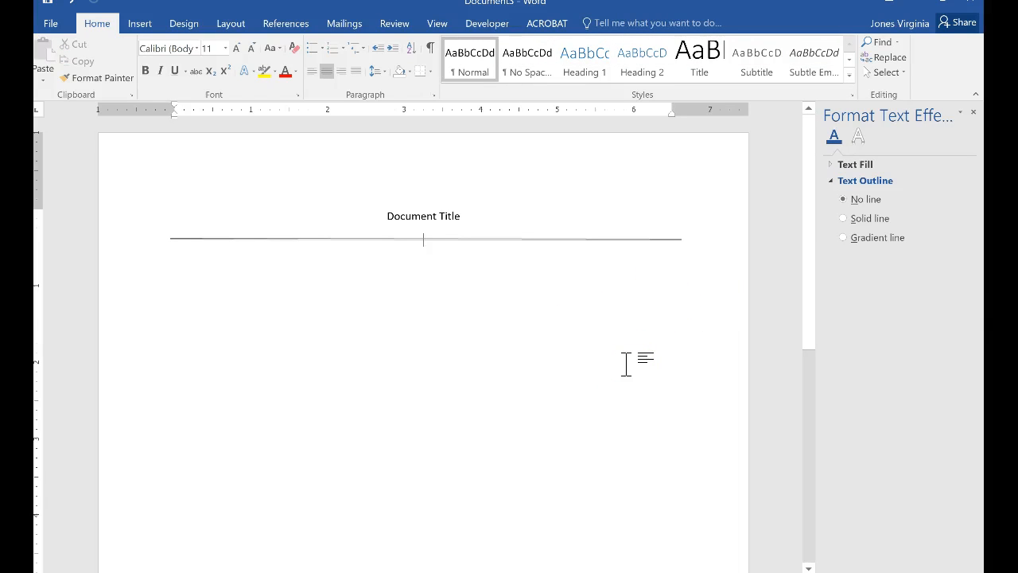
pyautogui.press('Return')
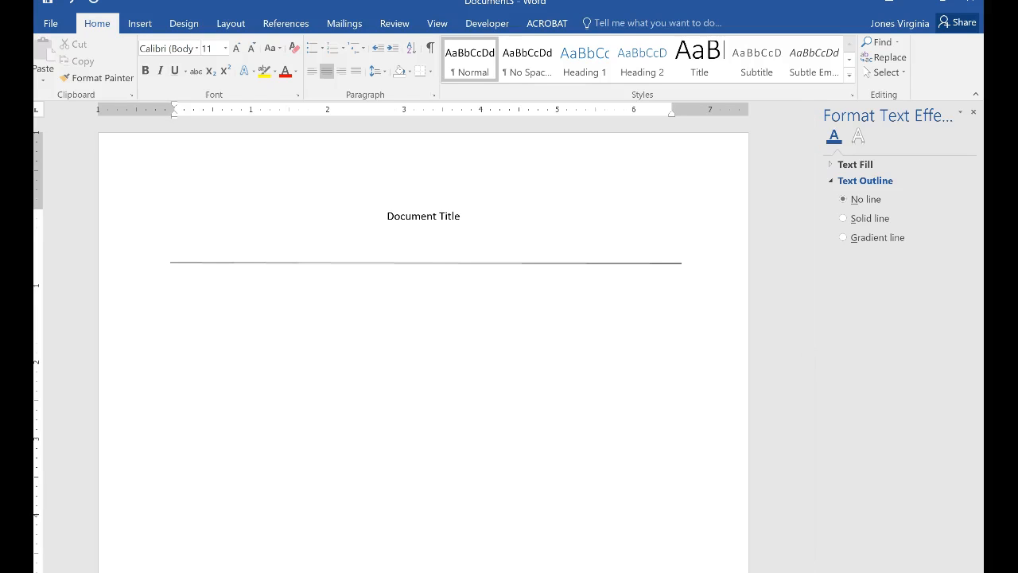
pyautogui.moveTo(455, 263)
pyautogui.mouseDown()
pyautogui.moveTo(450, 245)
pyautogui.moveTo(460, 241)
pyautogui.mouseUp()
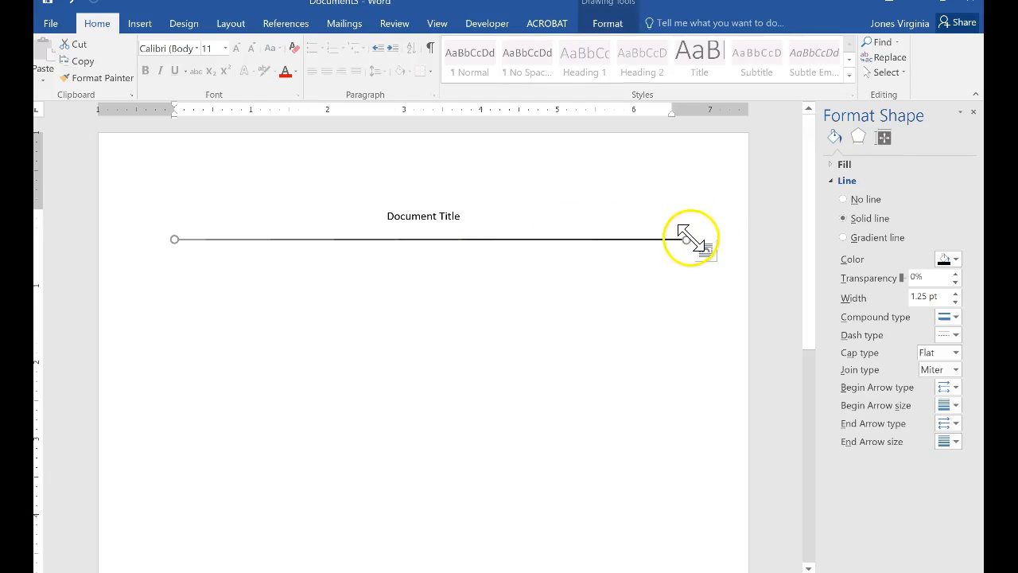
pyautogui.click(974, 113)
pyautogui.click(355, 273)
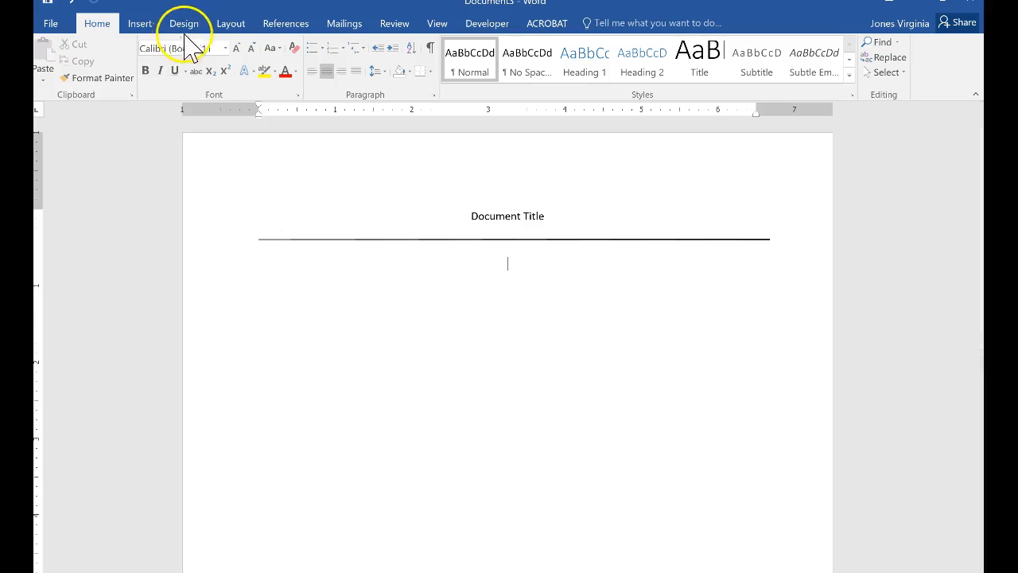
# Step: Insert a continuous section break below the line and set the new section to three columns
pyautogui.click(230, 25)
pyautogui.click(222, 42)
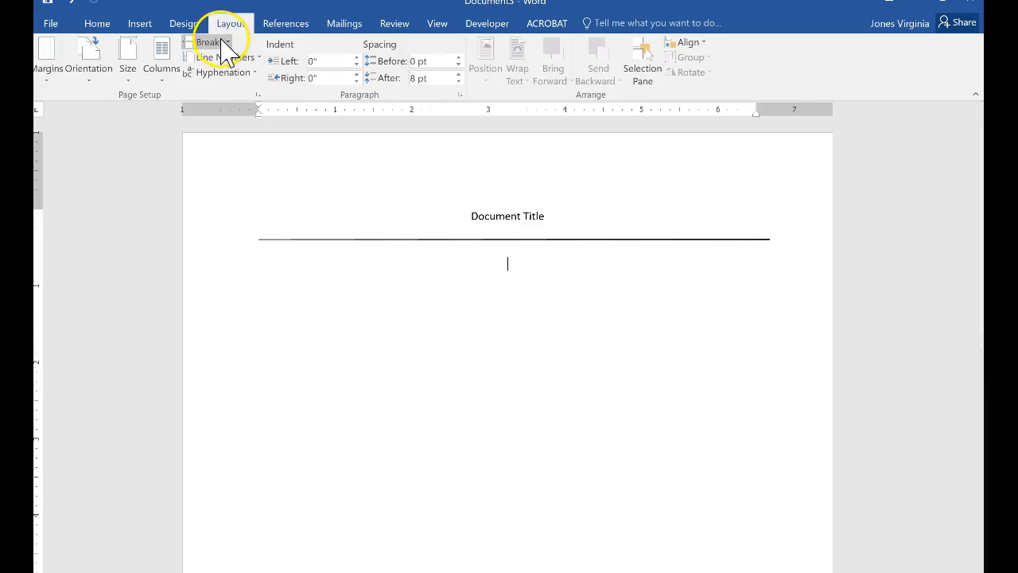
pyautogui.click(243, 282)
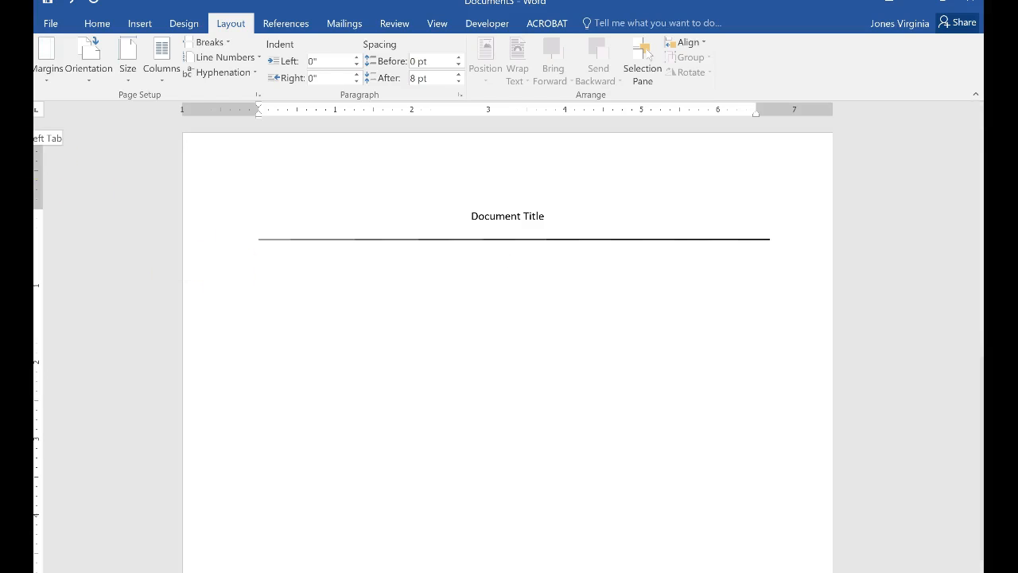
pyautogui.click(129, 55)
pyautogui.click(163, 63)
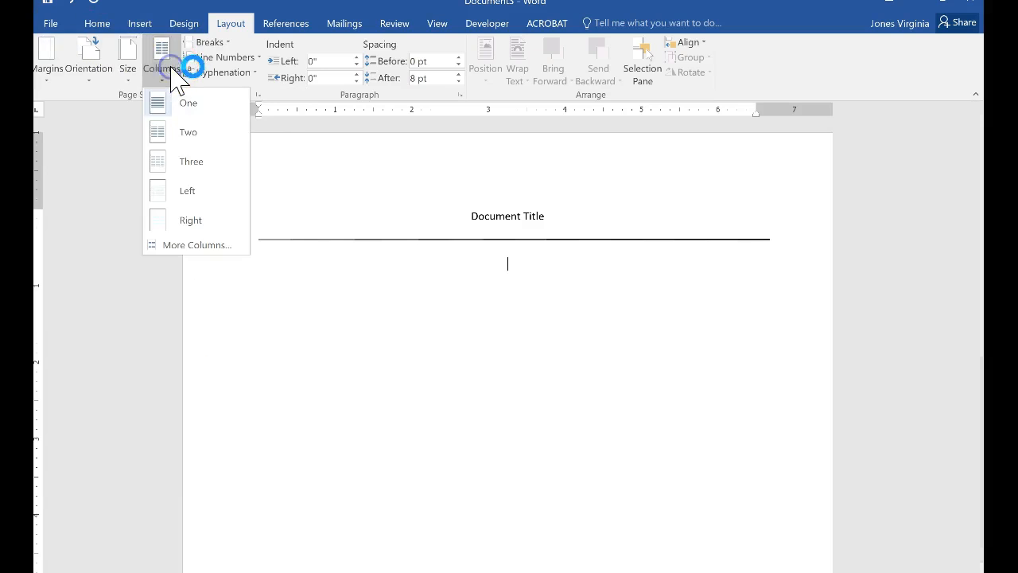
pyautogui.click(177, 163)
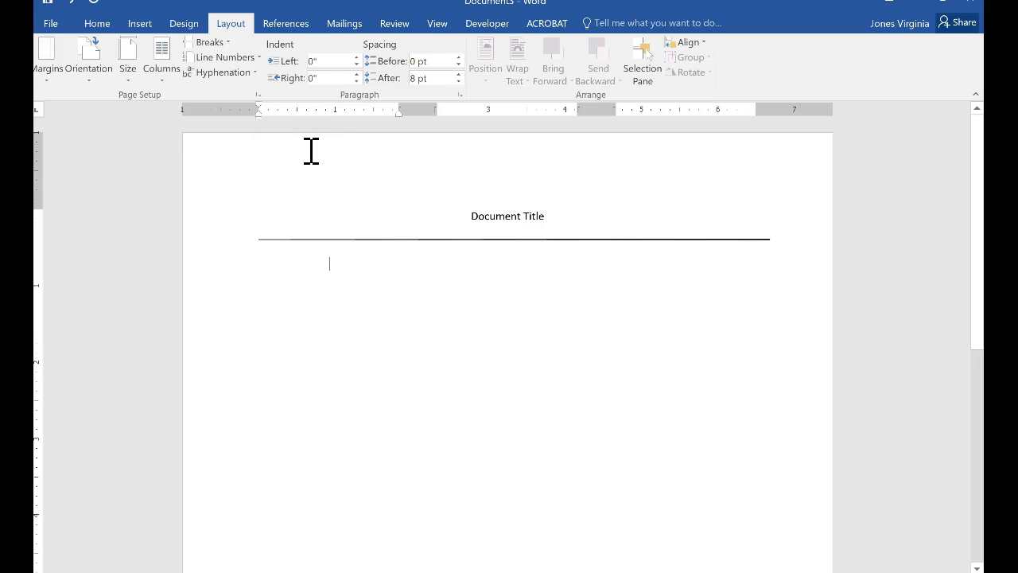
# Step: Head the three columns "Title 1", "Title 2" and "Title 3", separating them with column breaks
pyautogui.write('Title 1')
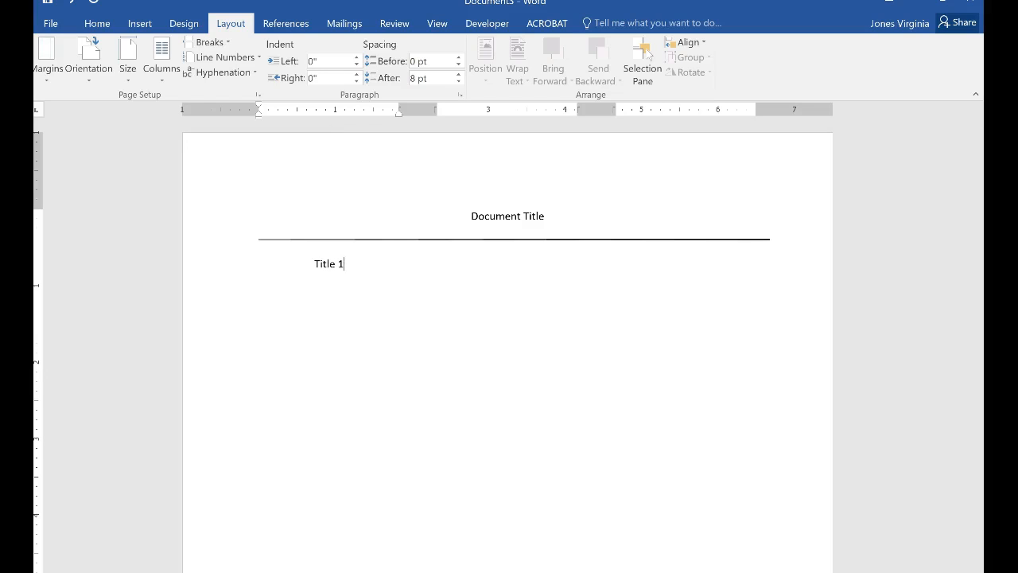
pyautogui.click(212, 43)
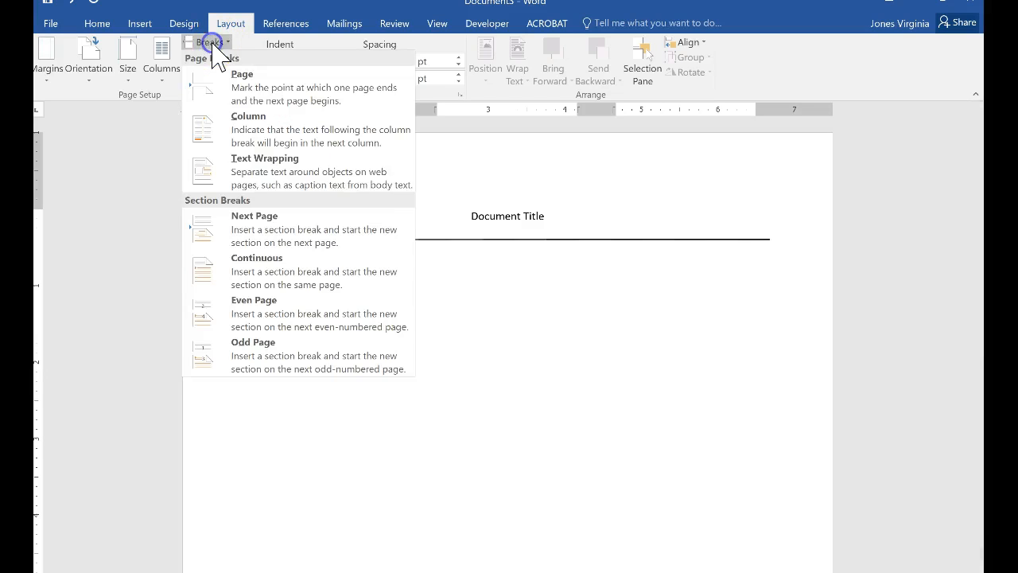
pyautogui.click(248, 147)
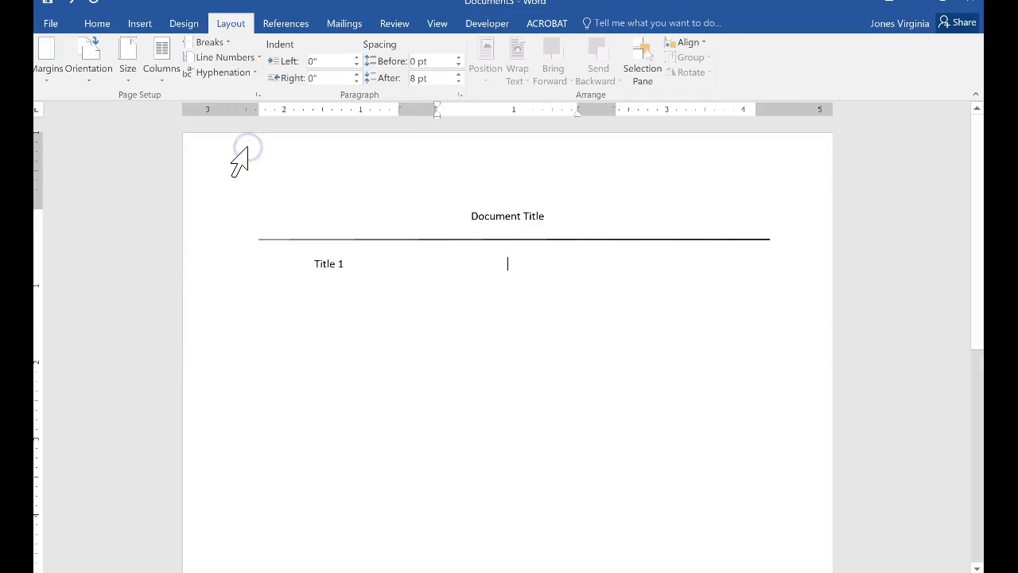
pyautogui.write('Title 2')
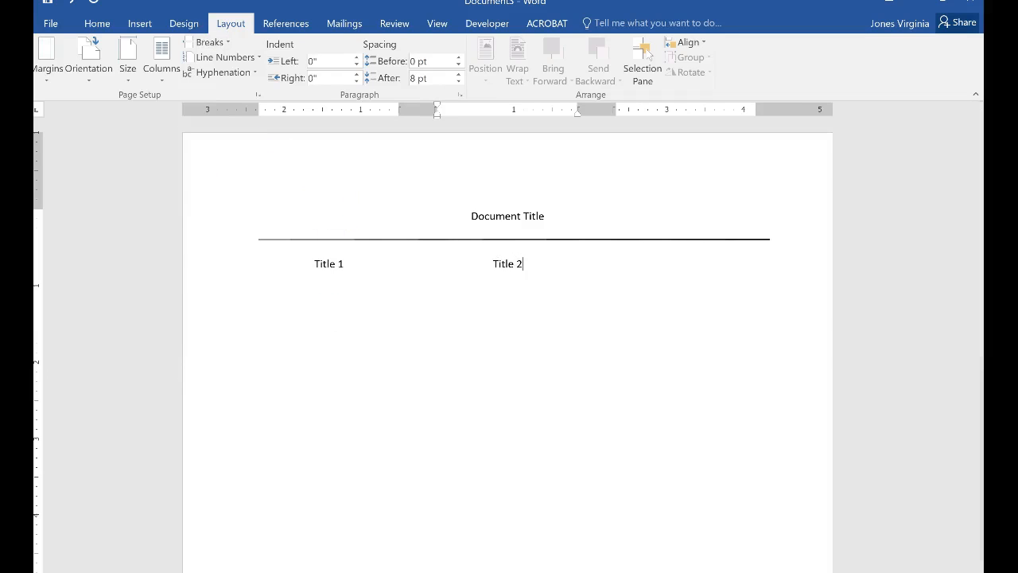
pyautogui.click(208, 42)
pyautogui.click(207, 126)
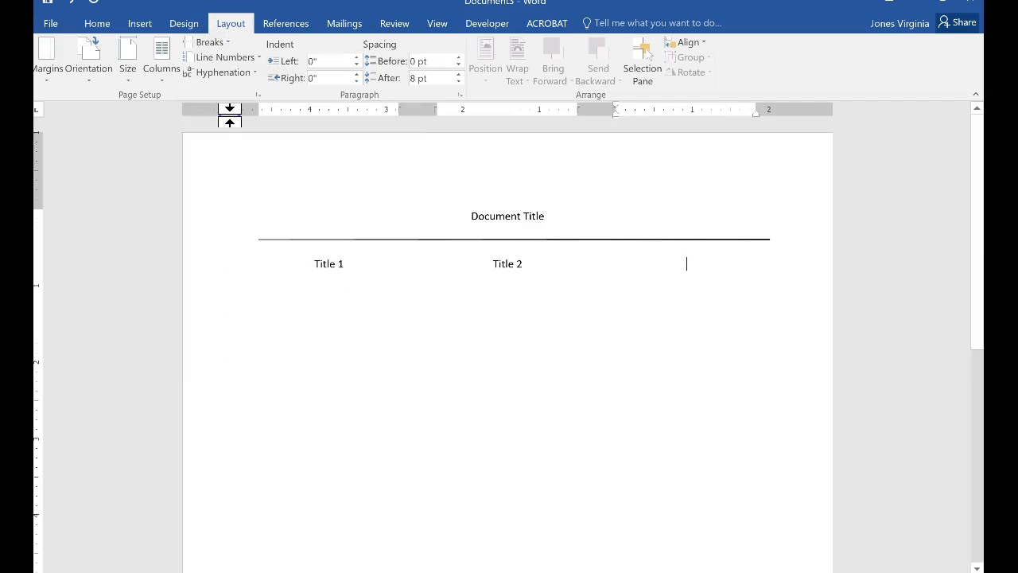
pyautogui.write('Title 3')
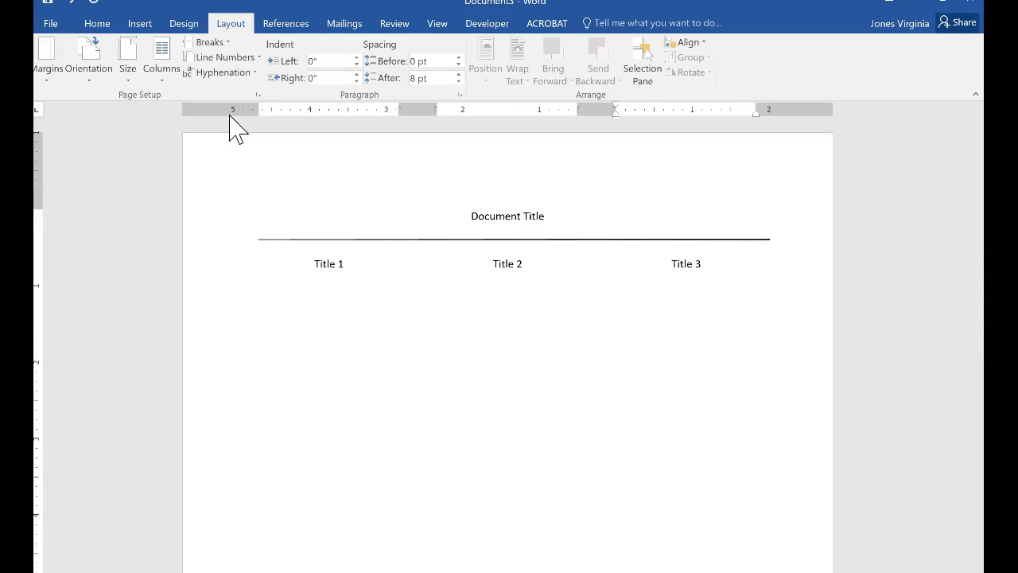
# Step: Insert a continuous section break below the column titles and fill the first column with two left-aligned =rand(1,2) placeholder paragraphs
pyautogui.click(209, 44)
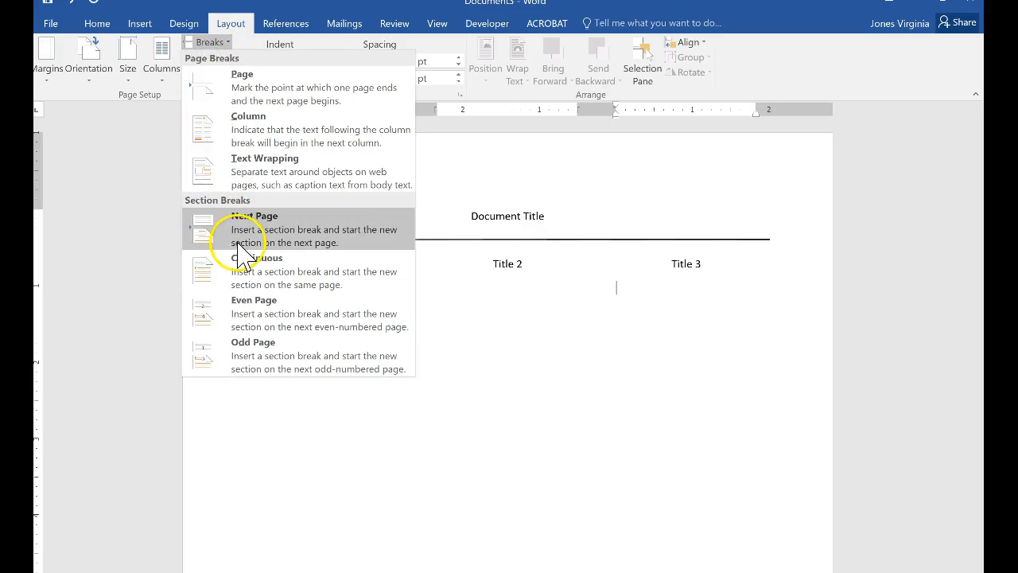
pyautogui.click(256, 288)
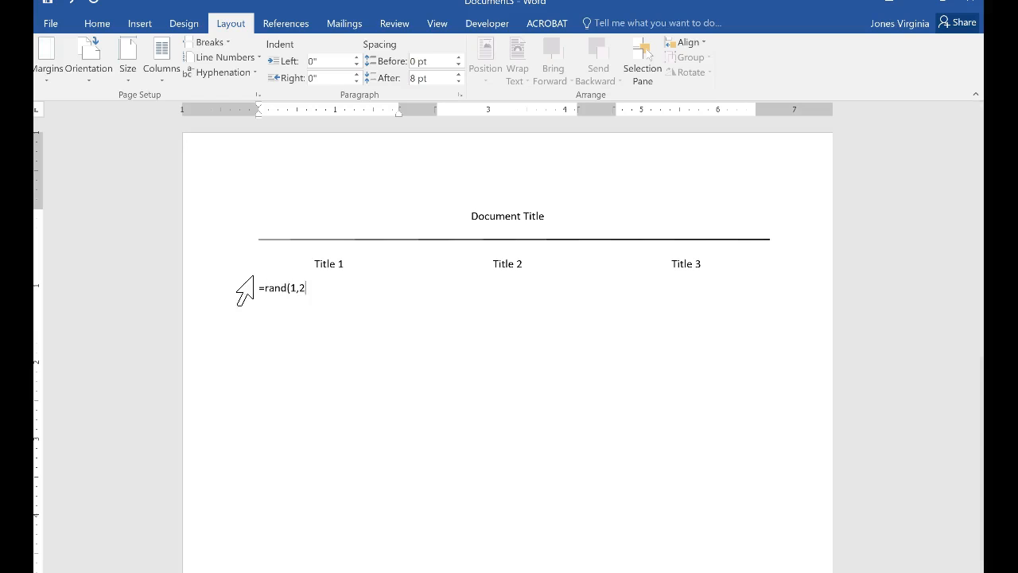
pyautogui.press('Return')
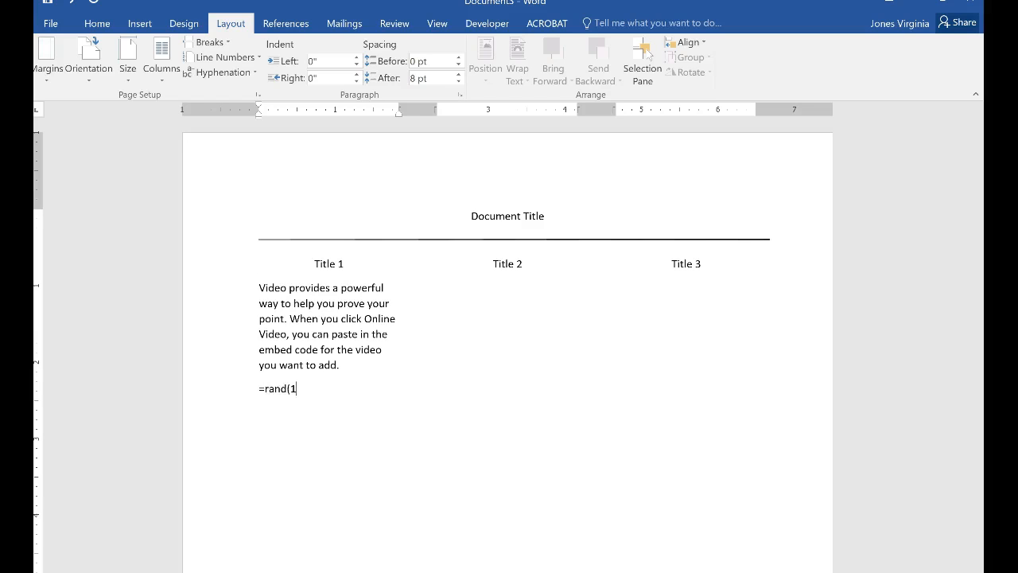
pyautogui.press('Return')
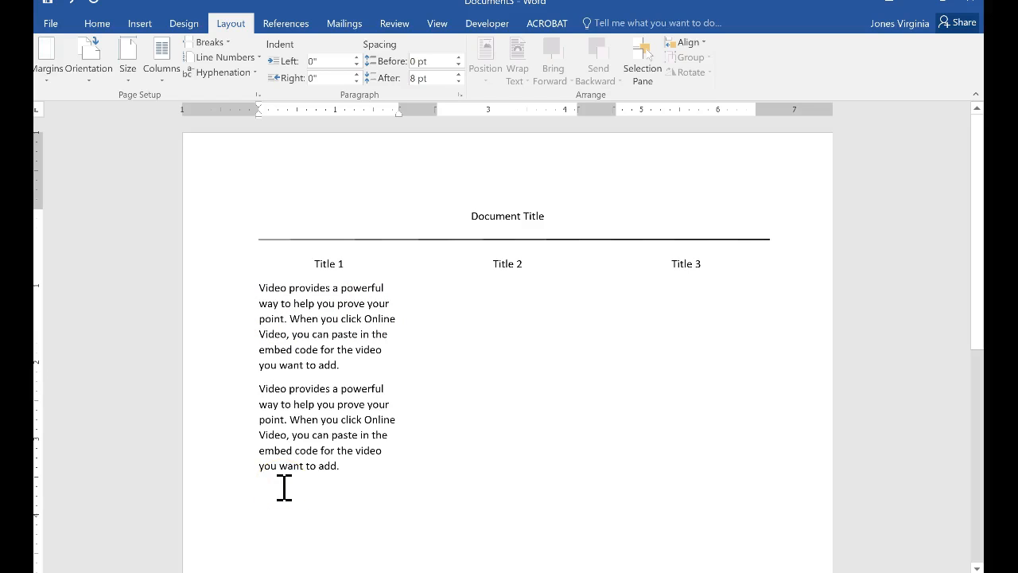
# Step: Insert a column break after the first column's text and generate a =rand(1,2) placeholder paragraph under Title 2
pyautogui.moveTo(977, 258); pyautogui.dragTo(980, 292)
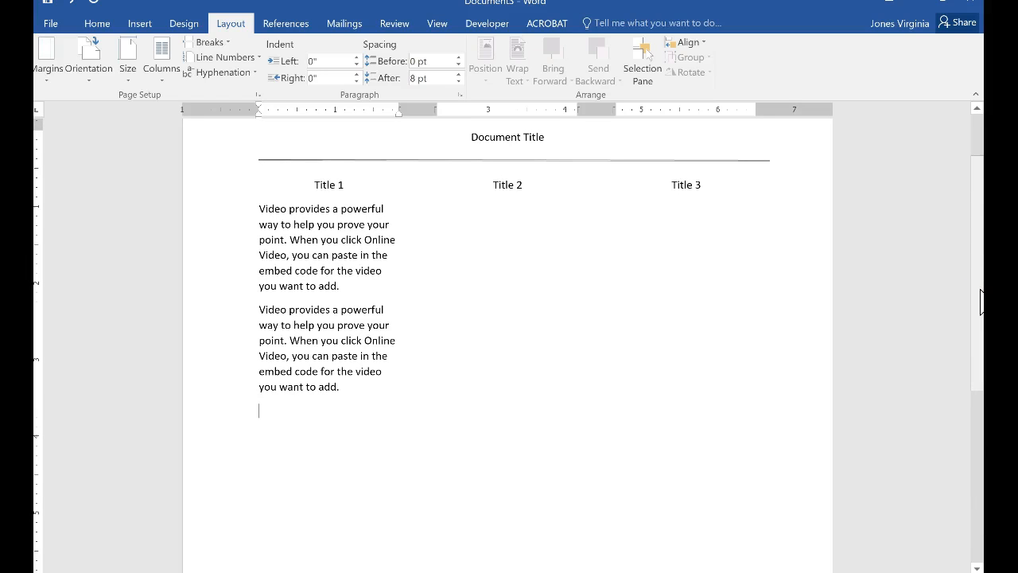
pyautogui.click(208, 42)
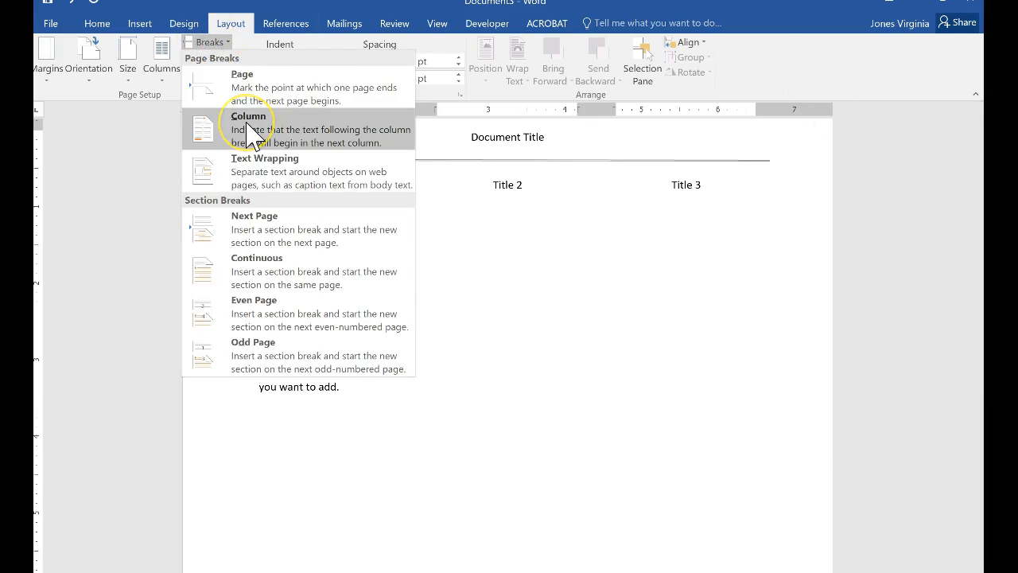
pyautogui.click(248, 129)
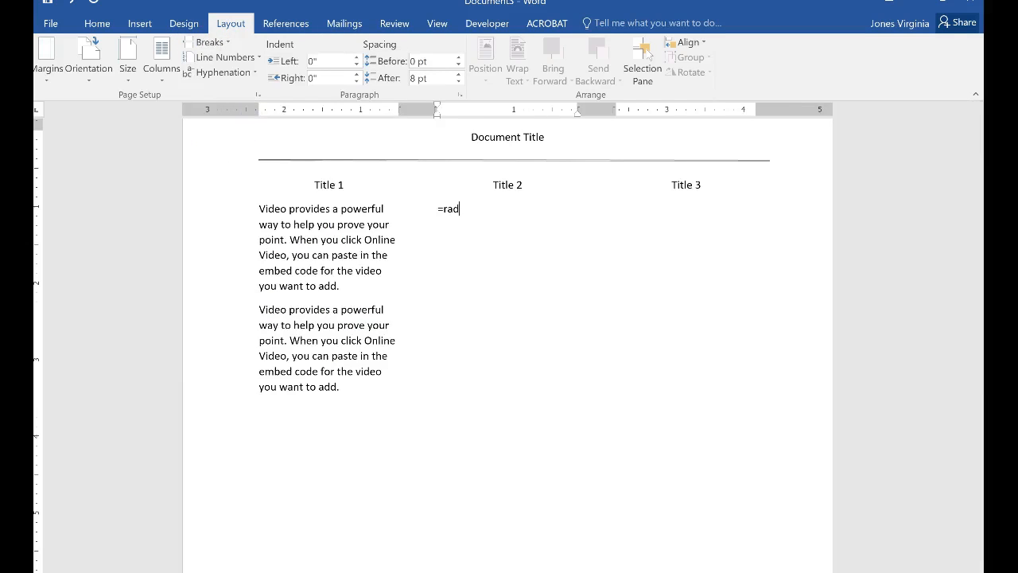
pyautogui.press('BackSpace')
pyautogui.write('nd(1,2)')
pyautogui.press('Return')
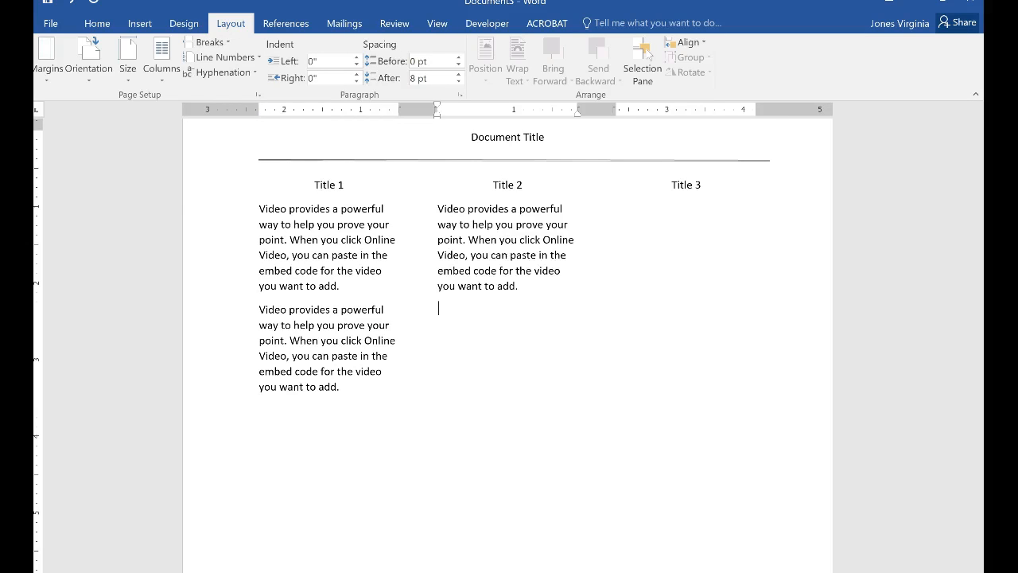